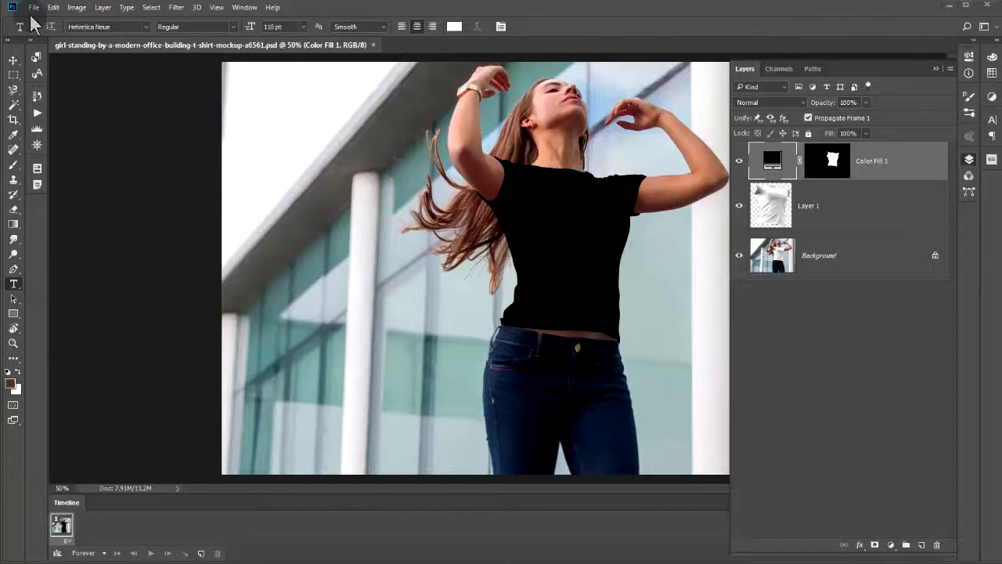
Place design.psd as a linked 'design' layer over the girl t-shirt mockup
left_click(32, 8)
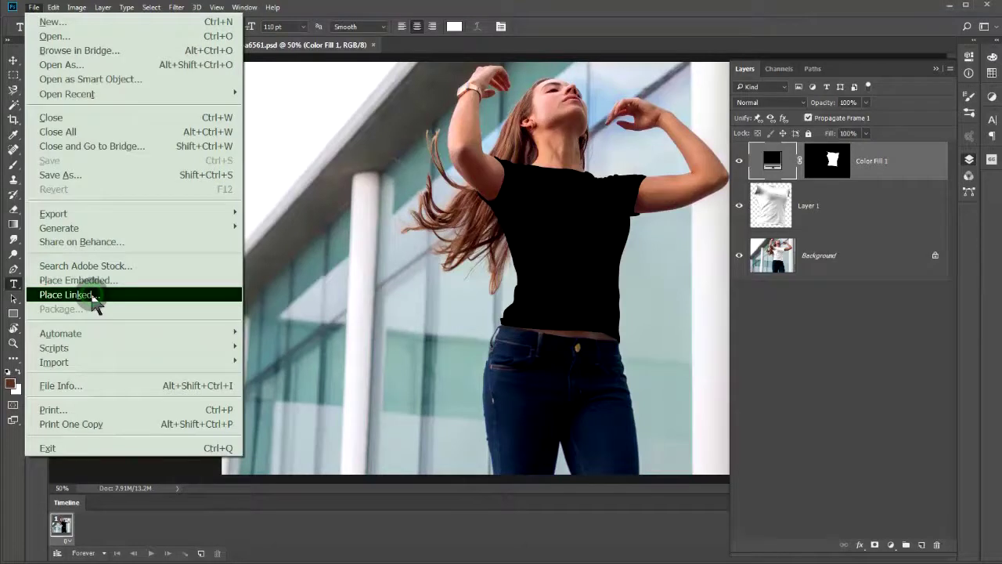
left_click(92, 298)
left_click(49, 238)
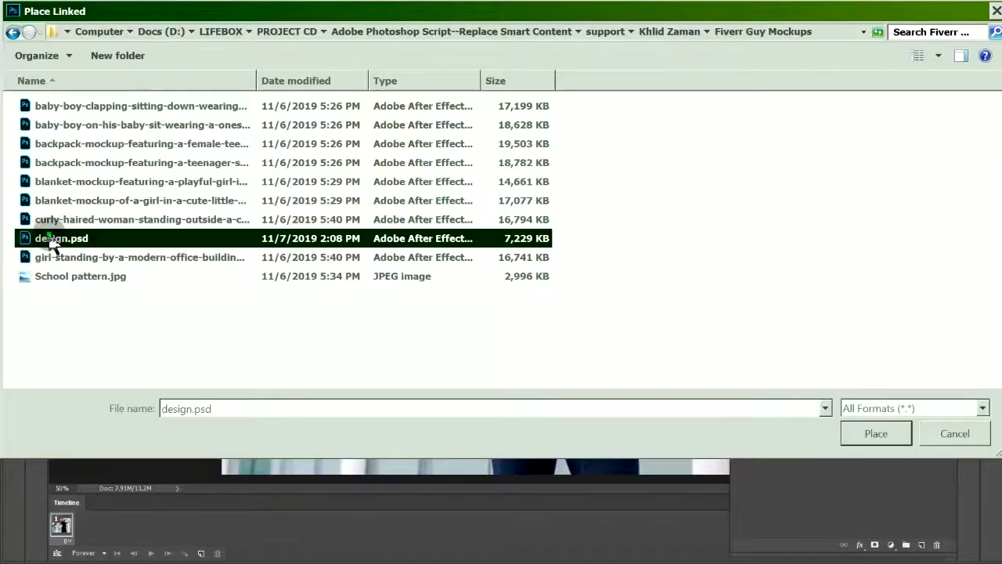
left_click(864, 437)
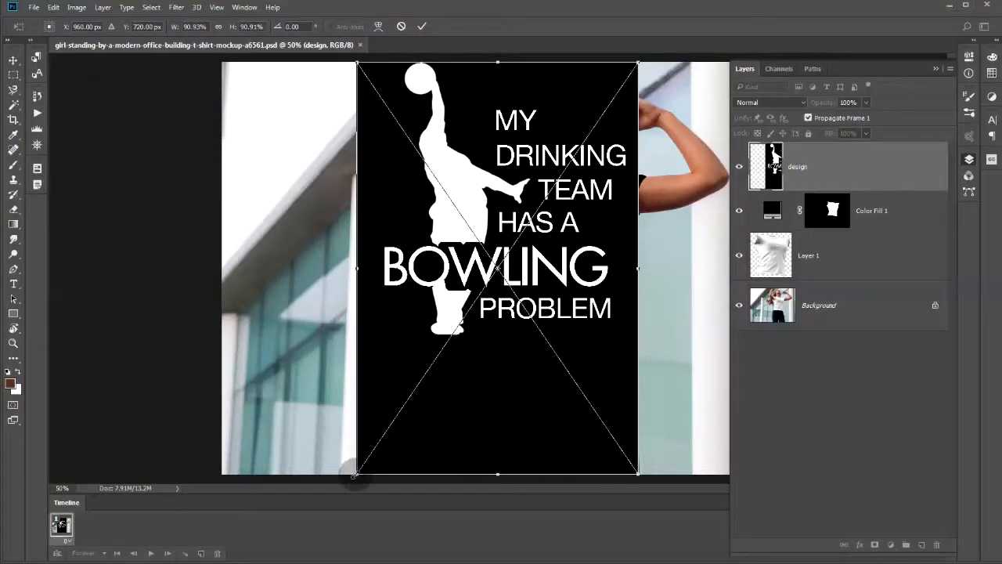
Scale the bowling design to about quarter size and tilt it 4.7° on the shirt chest
left_click_drag(355, 474, 477, 297)
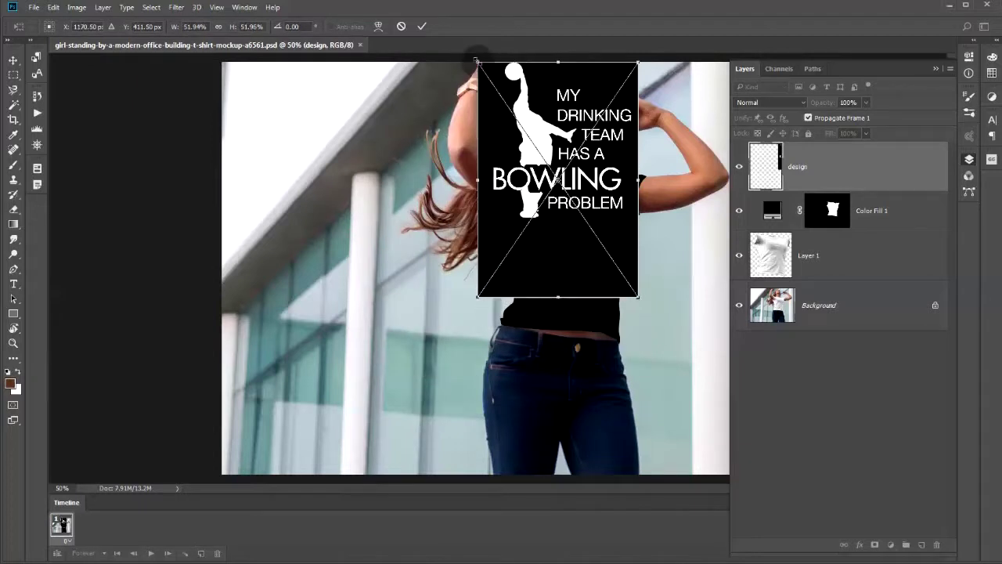
left_click_drag(476, 61, 550, 179)
mouse_move(621, 230)
left_mouse_down()
mouse_move(600, 239)
mouse_move(605, 220)
left_mouse_up()
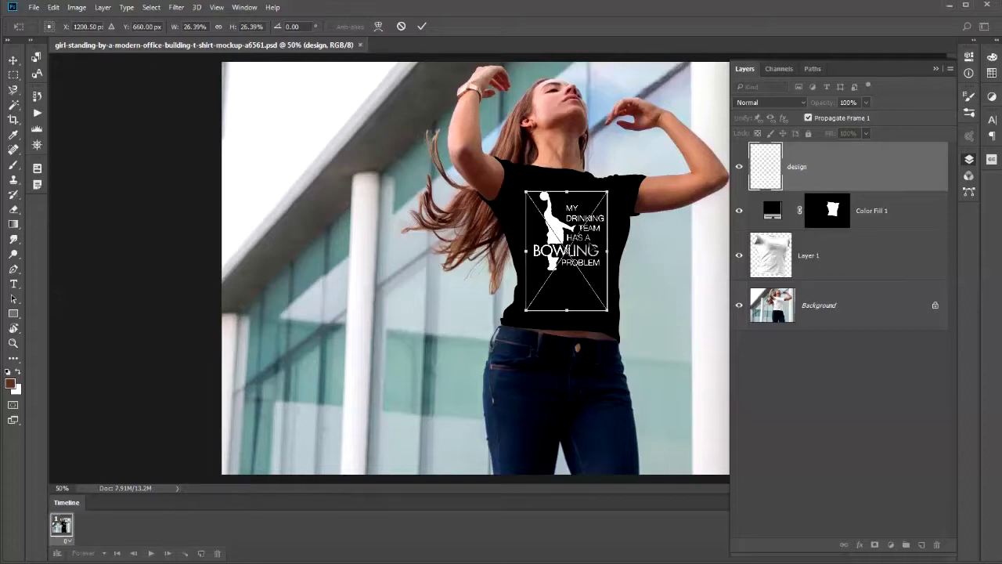
left_click_drag(591, 247, 615, 204)
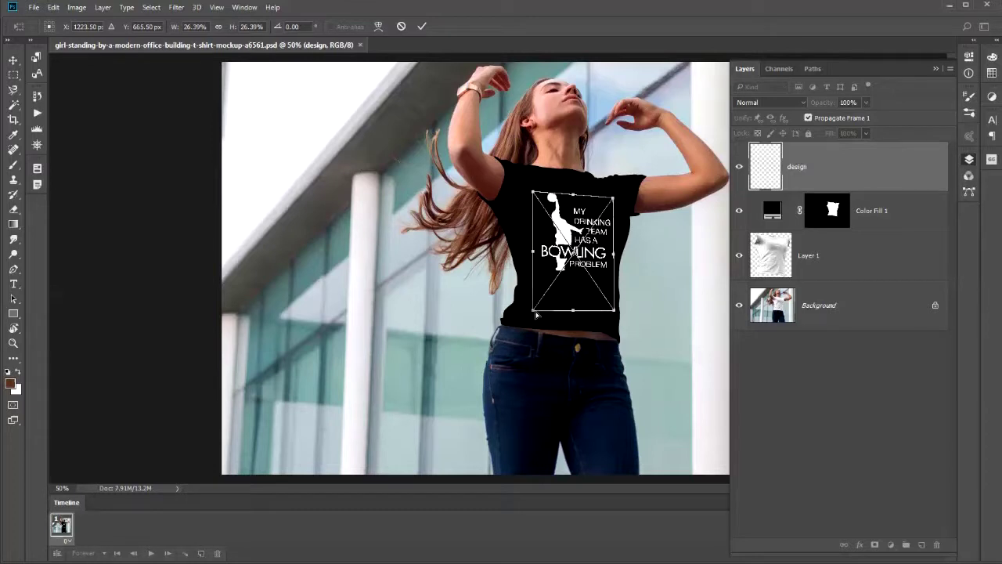
left_click_drag(534, 311, 540, 308)
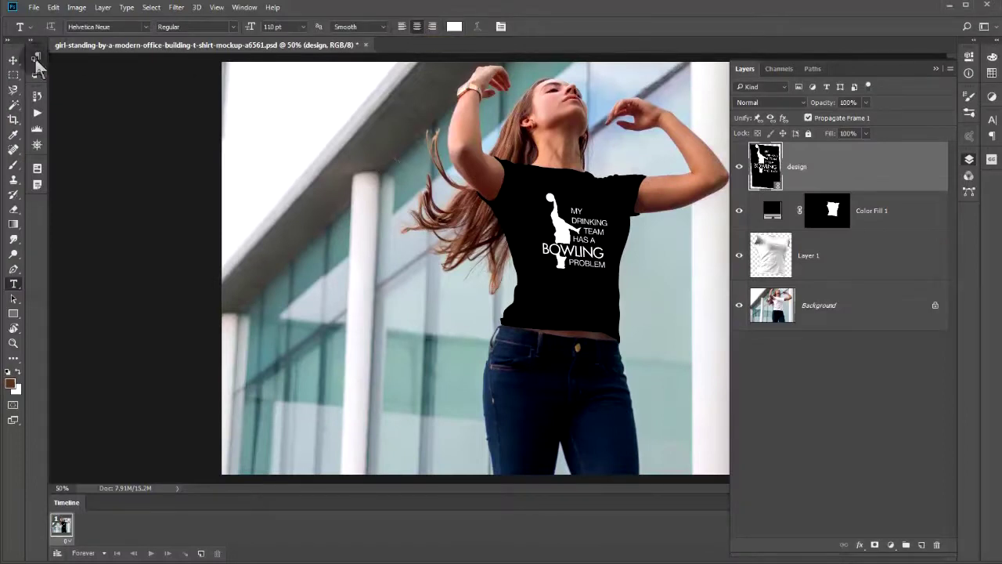
Nudge the design slightly down-right and save the t-shirt mockup
left_click(11, 61)
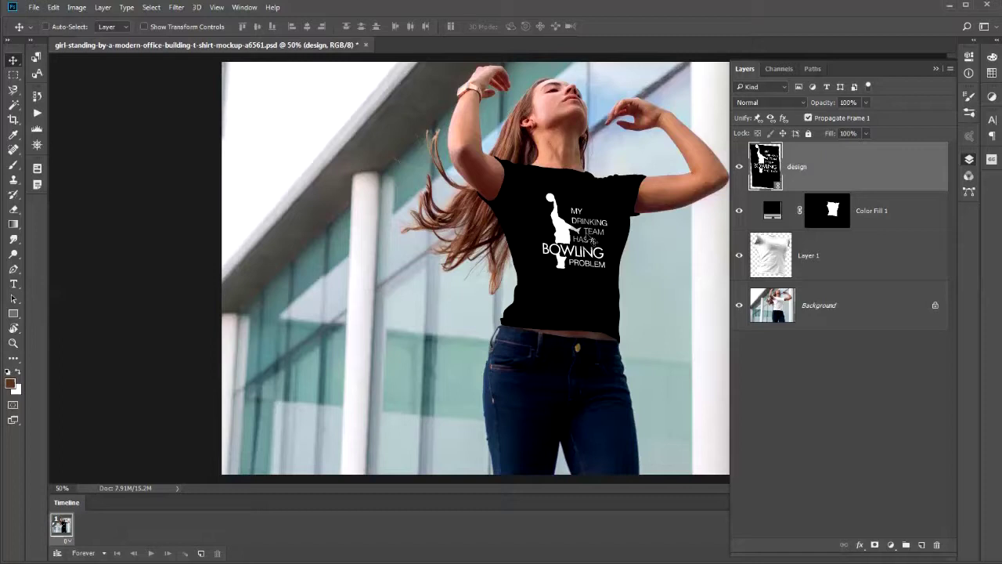
left_click_drag(586, 237, 589, 242)
left_click(665, 302)
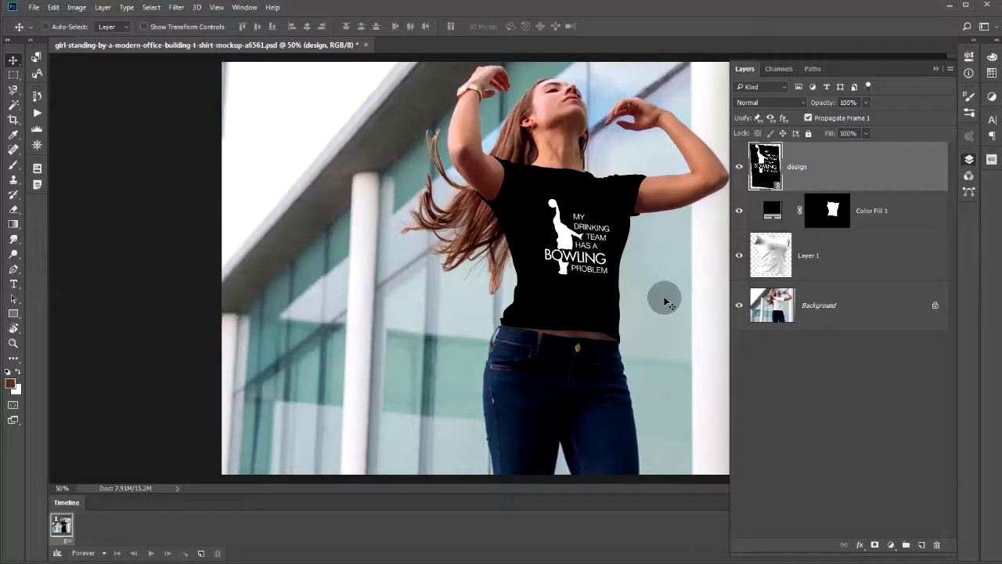
left_click(33, 7)
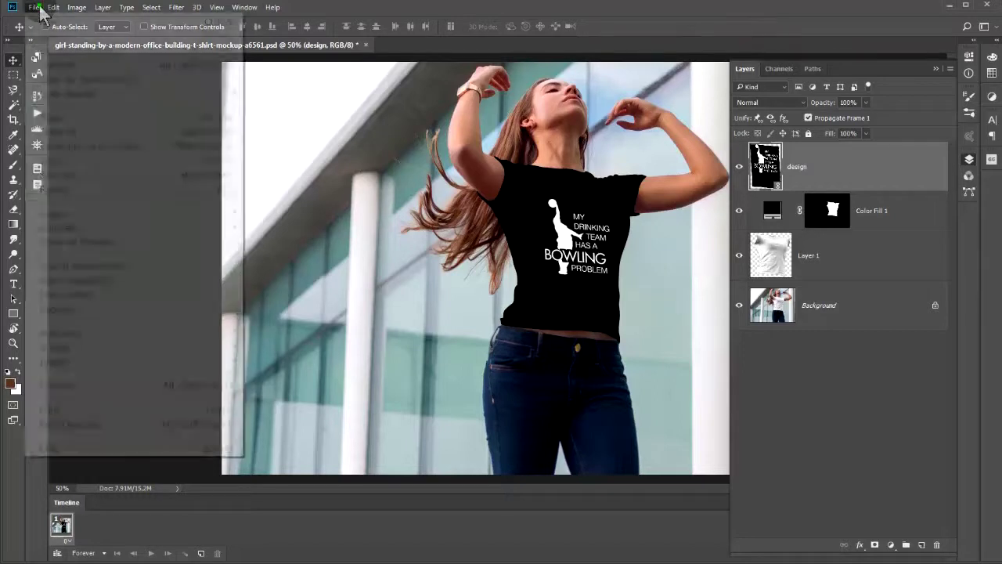
left_click(78, 160)
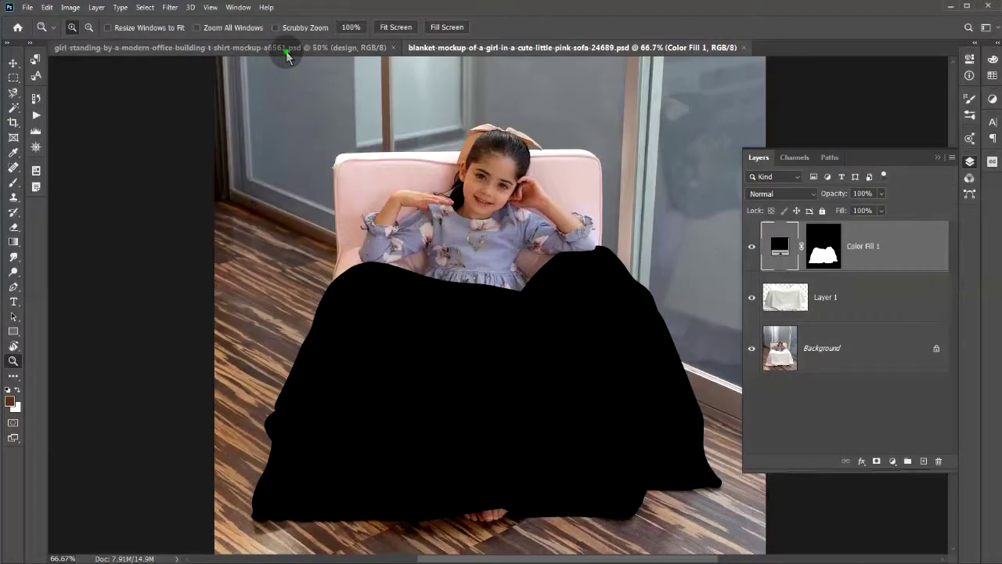
Copy the design layer into the sofa blanket mockup and move it toward the blanket centre
left_click_drag(287, 50, 259, 98)
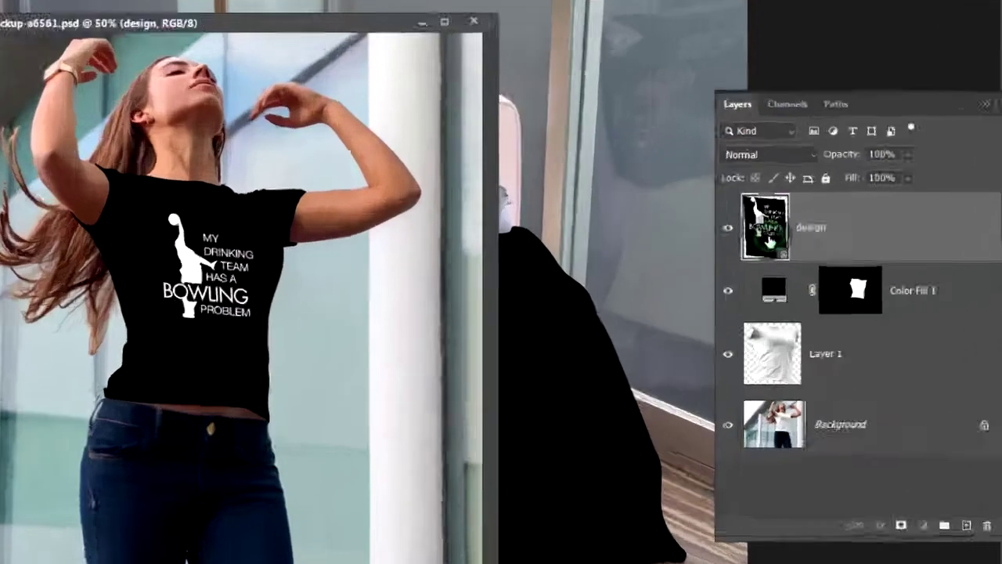
left_click_drag(782, 256, 635, 357)
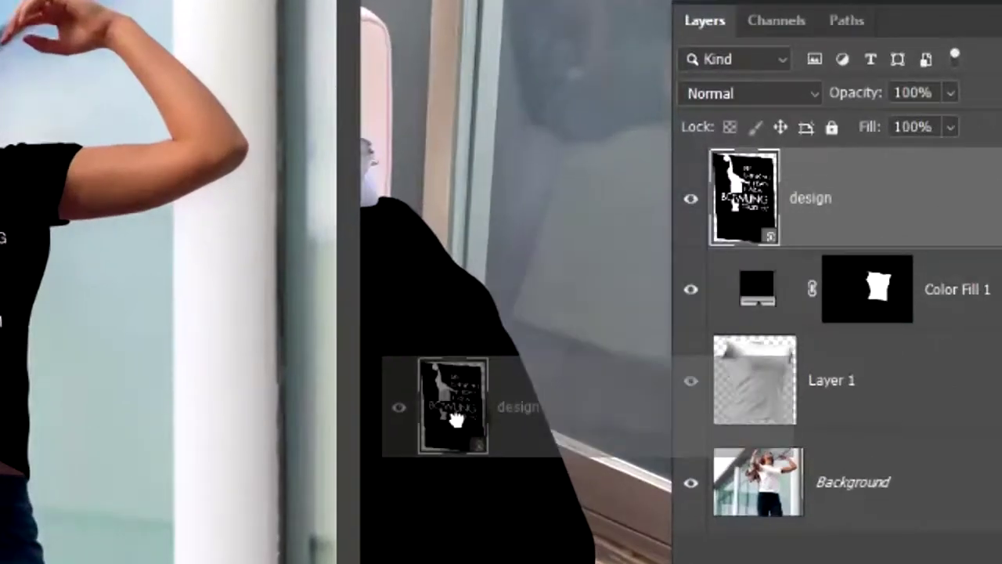
mouse_move(454, 419)
left_mouse_down()
mouse_move(447, 414)
mouse_move(454, 418)
left_mouse_up()
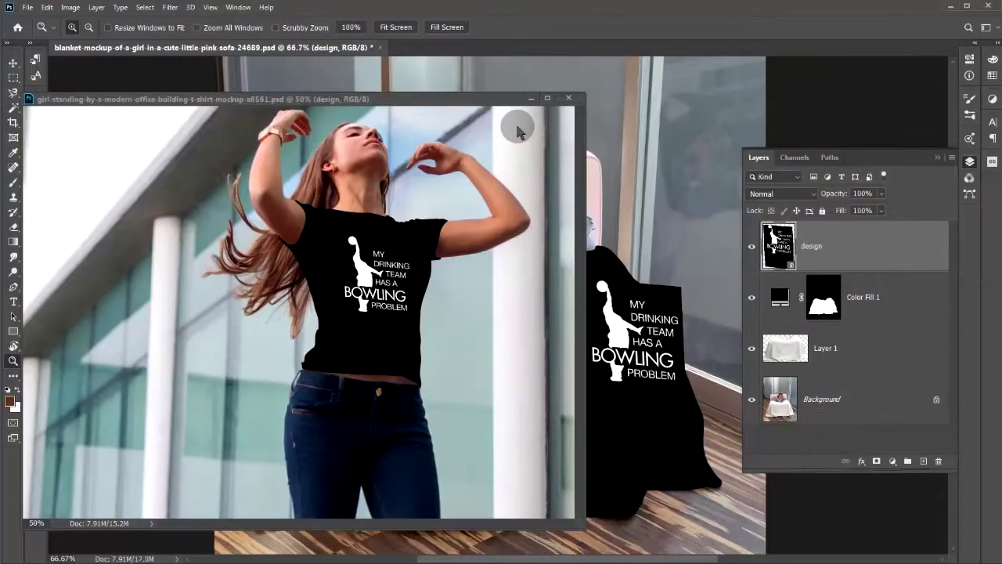
left_click(569, 99)
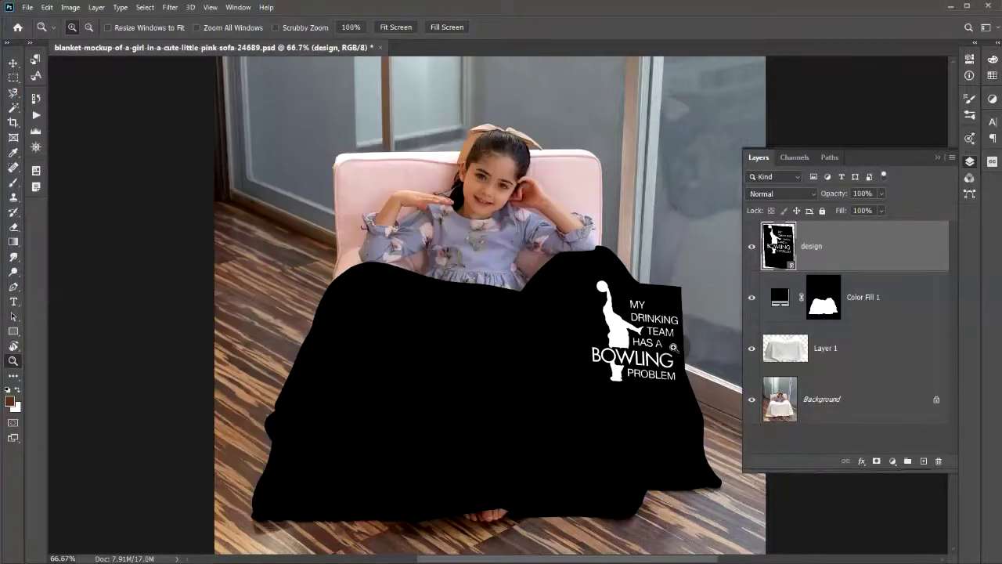
key("v")
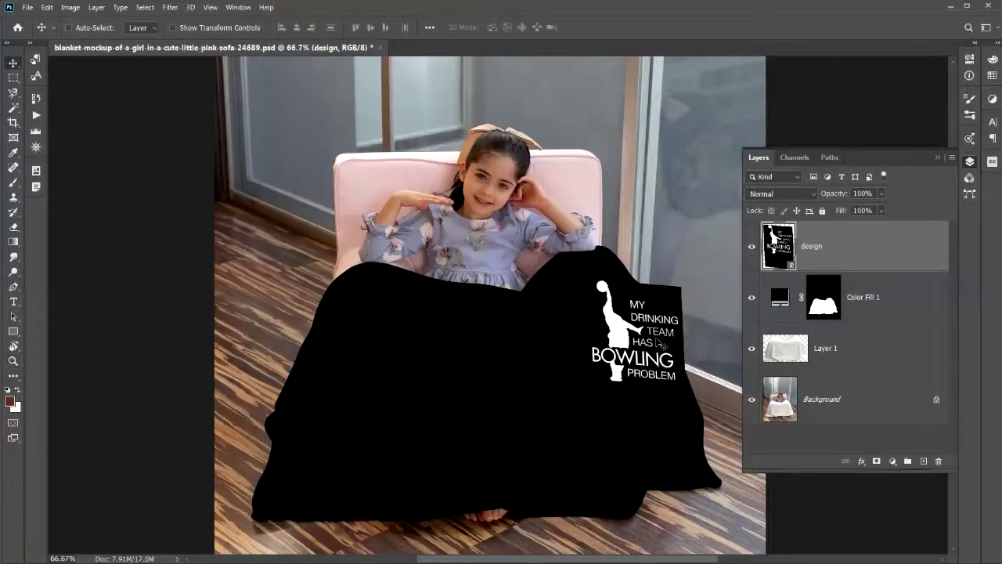
left_click_drag(673, 347, 557, 358)
key("ctrl+t")
Save the changes to the sofa blanket mockup and close it
left_click(604, 29)
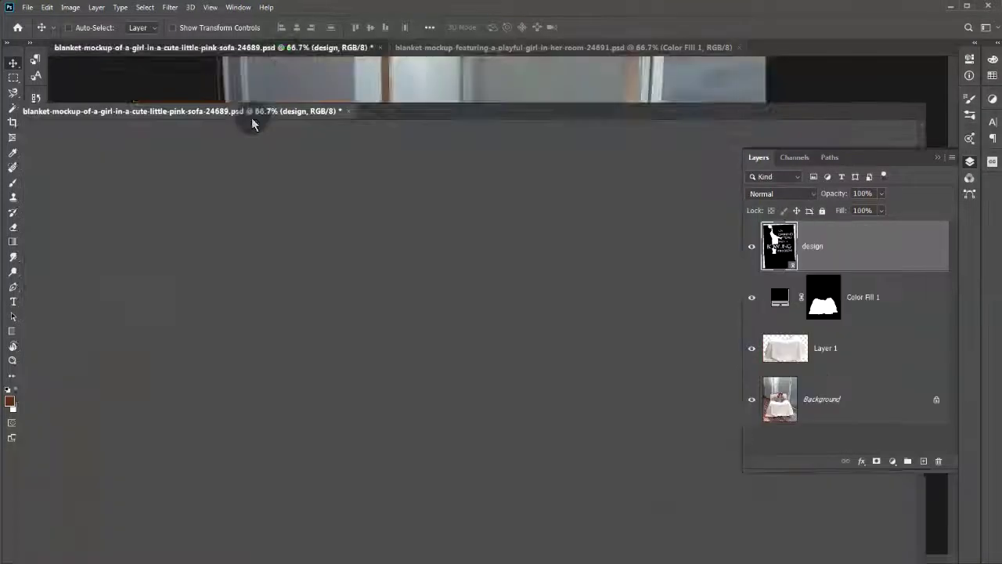
left_click_drag(86, 47, 252, 123)
left_click(443, 205)
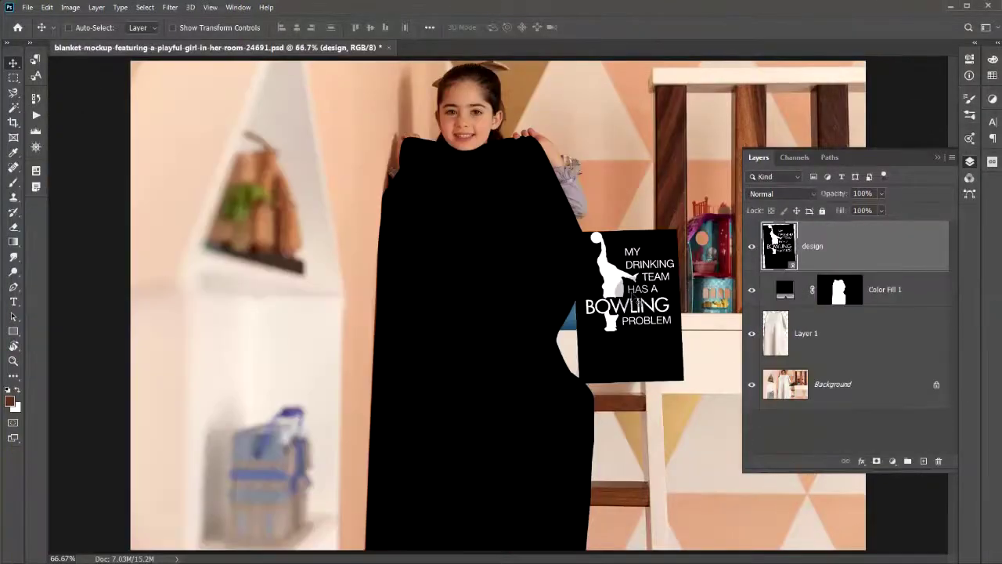
Centre, scale and slightly tilt the design on the playful girl's blanket
key("ctrl+t")
left_click_drag(627, 305, 470, 313)
left_click_drag(537, 235, 543, 210)
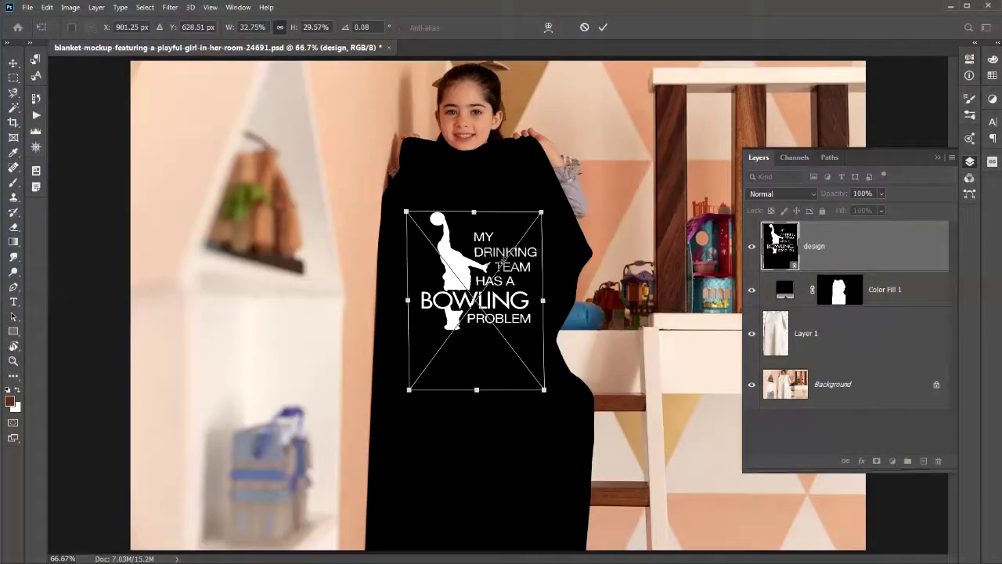
mouse_move(407, 389)
left_mouse_down()
mouse_move(392, 422)
mouse_move(400, 390)
left_mouse_up()
left_click_drag(550, 401, 540, 422)
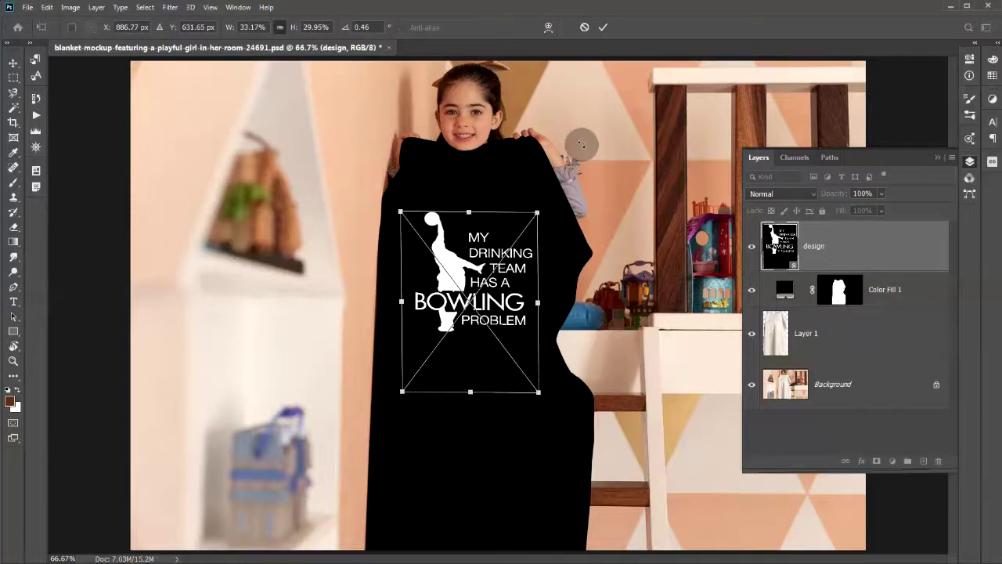
left_click(602, 28)
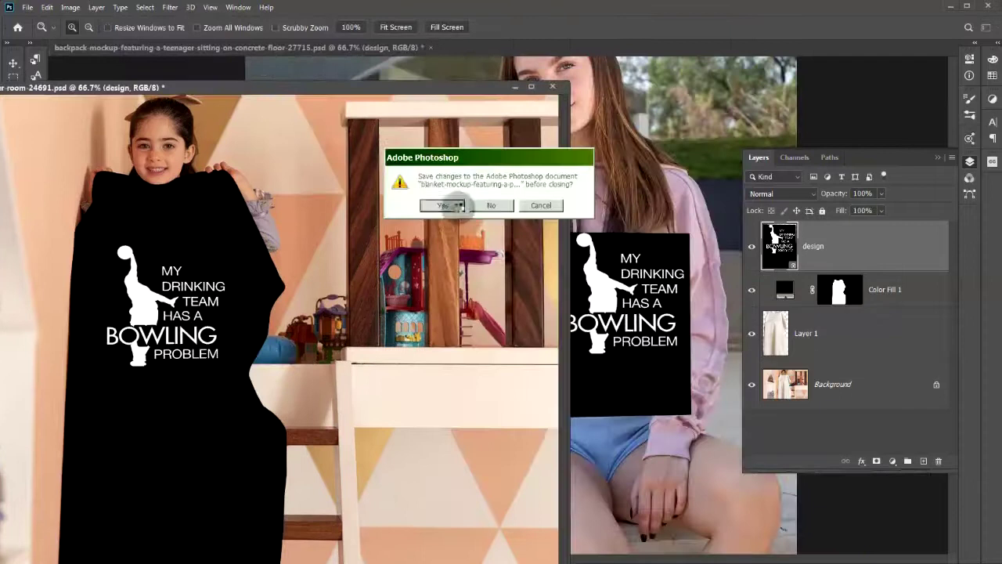
Save the blanket mockup, then shrink and tilt the design onto both backpack mockups
left_click(443, 205)
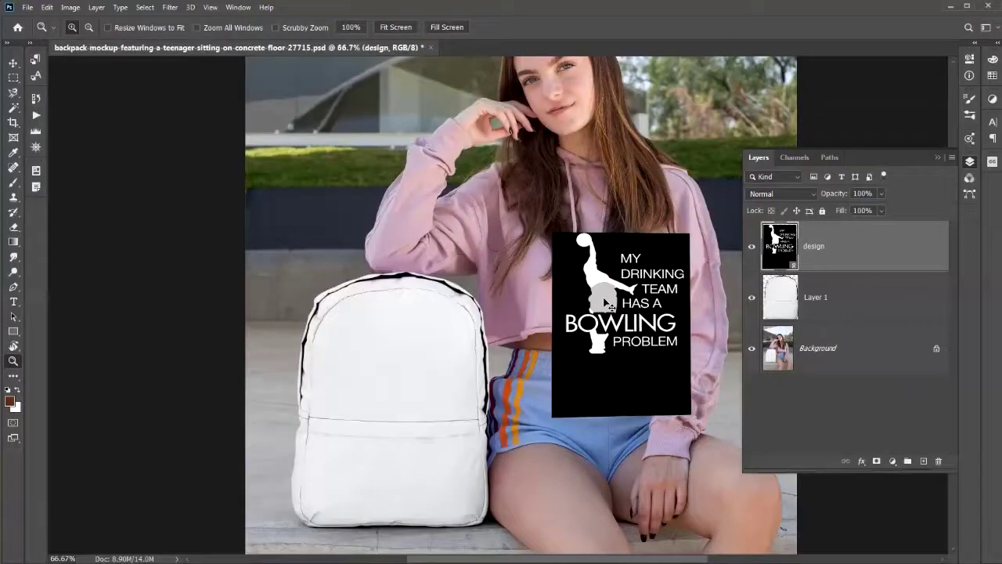
key("ctrl+t")
left_click_drag(631, 323, 458, 376)
left_click_drag(470, 479, 406, 404)
left_click_drag(392, 337, 438, 313)
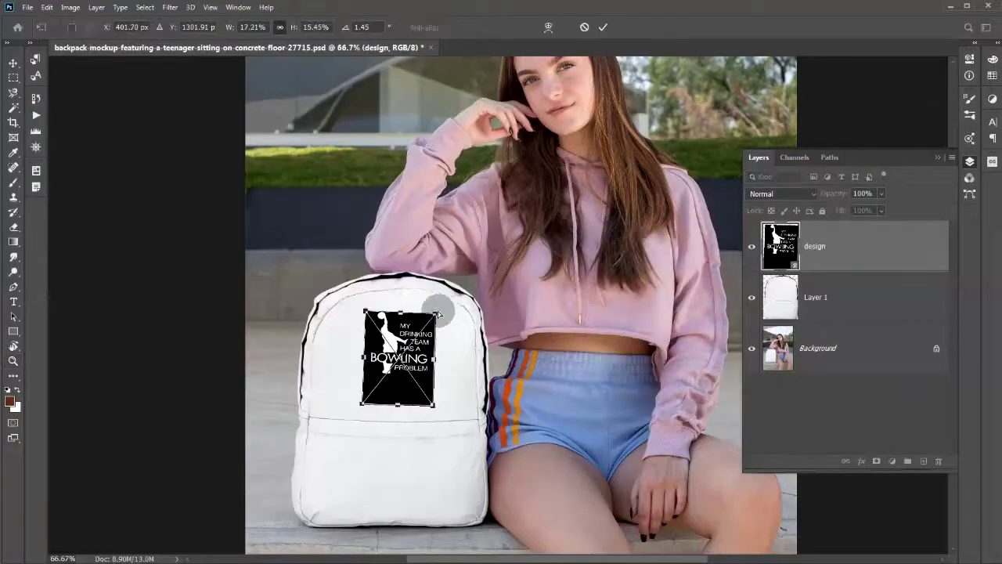
left_click(603, 27)
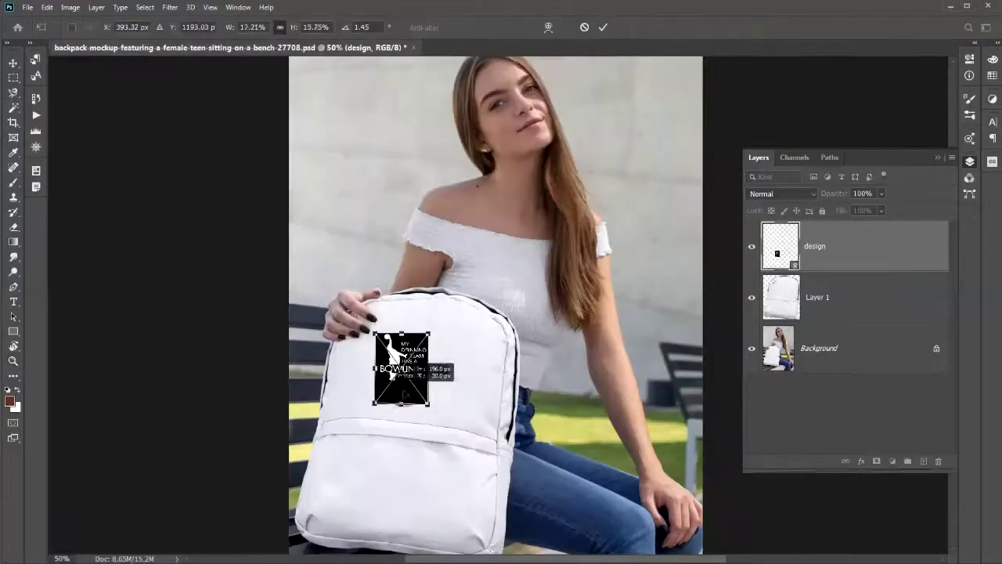
left_click_drag(459, 319, 442, 338)
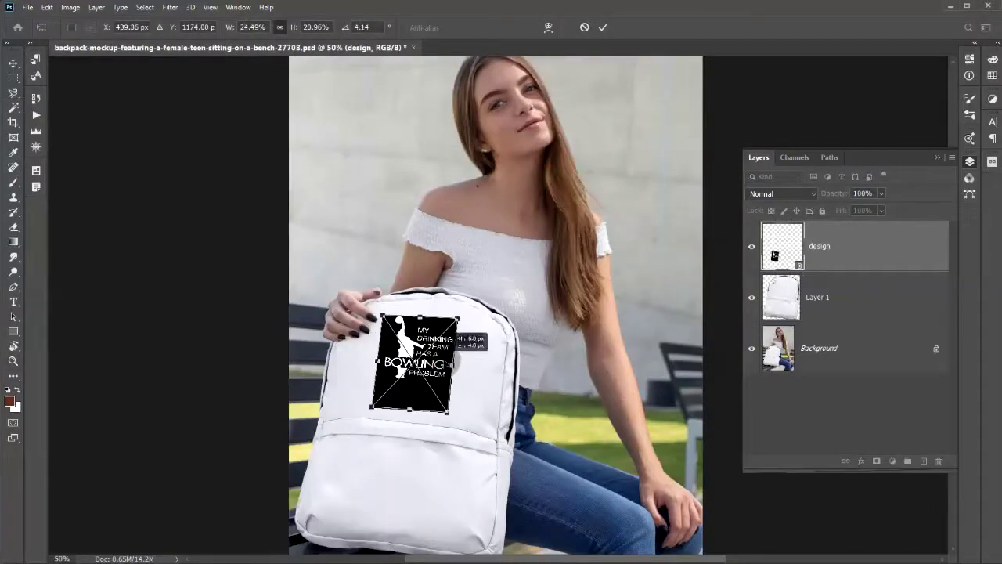
left_click(603, 27)
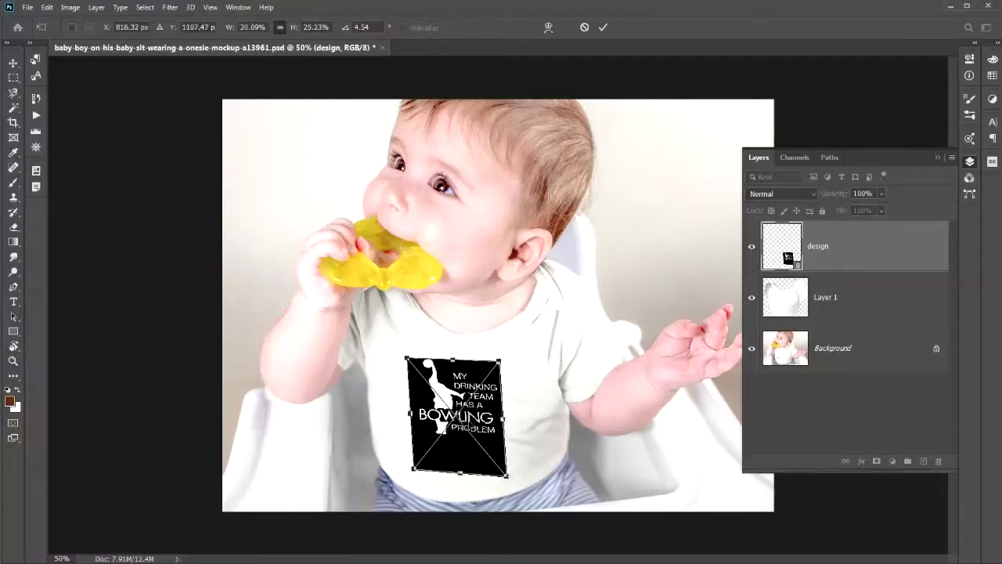
Rotate, widen and skew the design's corners to follow the clapping baby's onesie
mouse_move(500, 360)
left_mouse_down()
mouse_move(478, 358)
mouse_move(511, 366)
left_mouse_up()
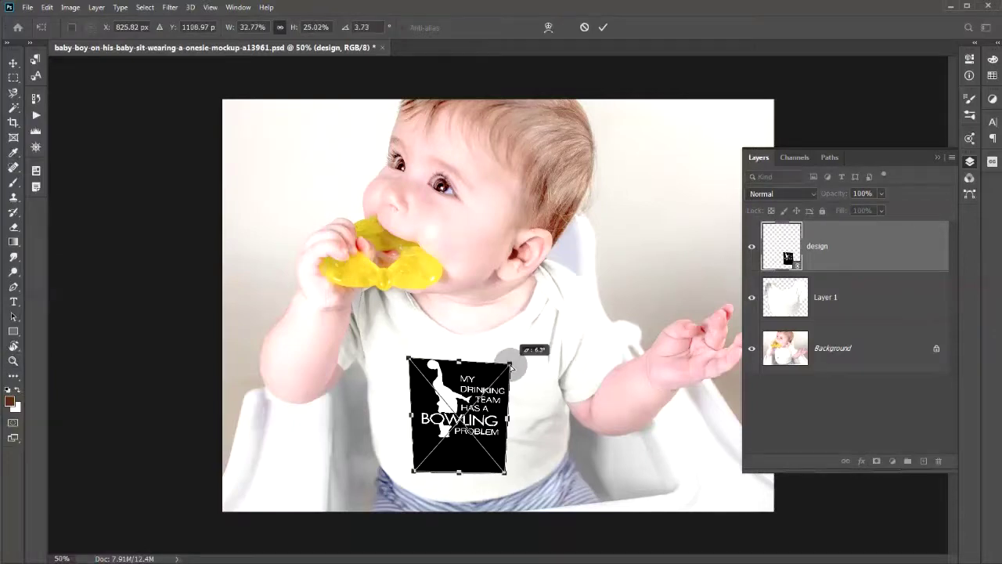
left_click(603, 26)
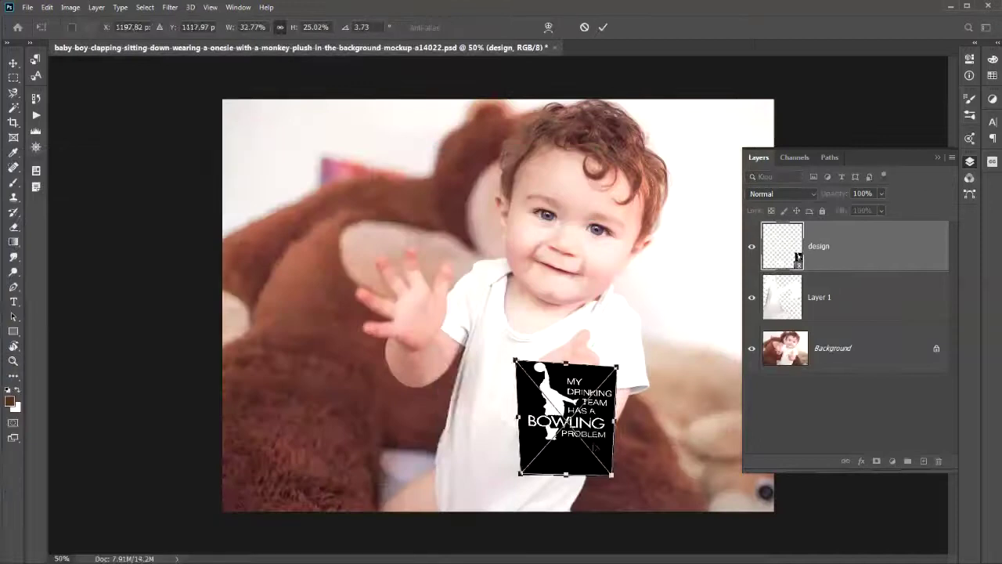
left_click_drag(559, 479, 523, 370)
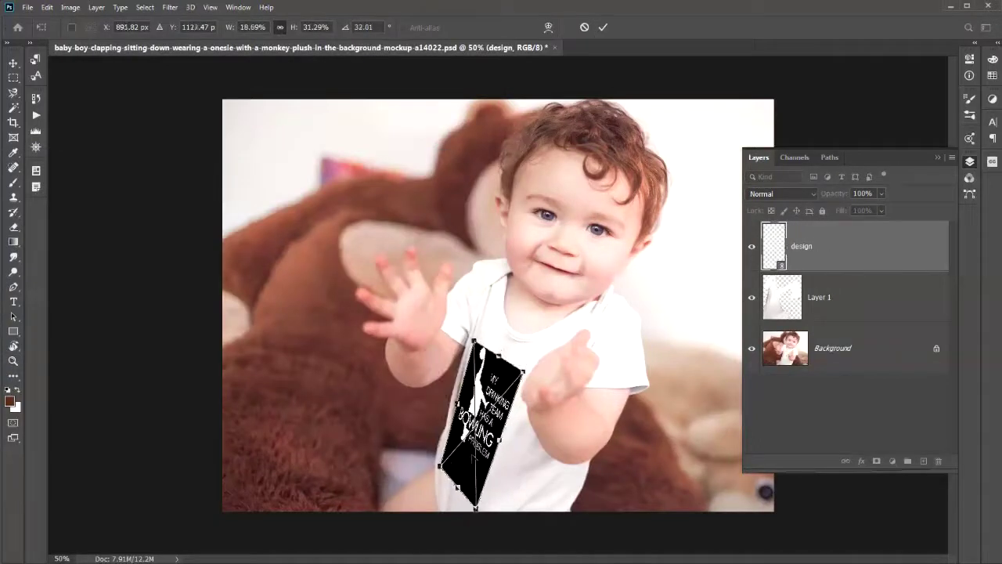
left_click_drag(475, 507, 502, 507)
left_click_drag(523, 371, 492, 318)
Commit the onesie design and hide it to expose the baby's raised hand
left_click(603, 27)
left_click(13, 288)
left_click(752, 246)
Trace a closed Curvature Pen outline around the baby's raised hand
left_click(525, 147)
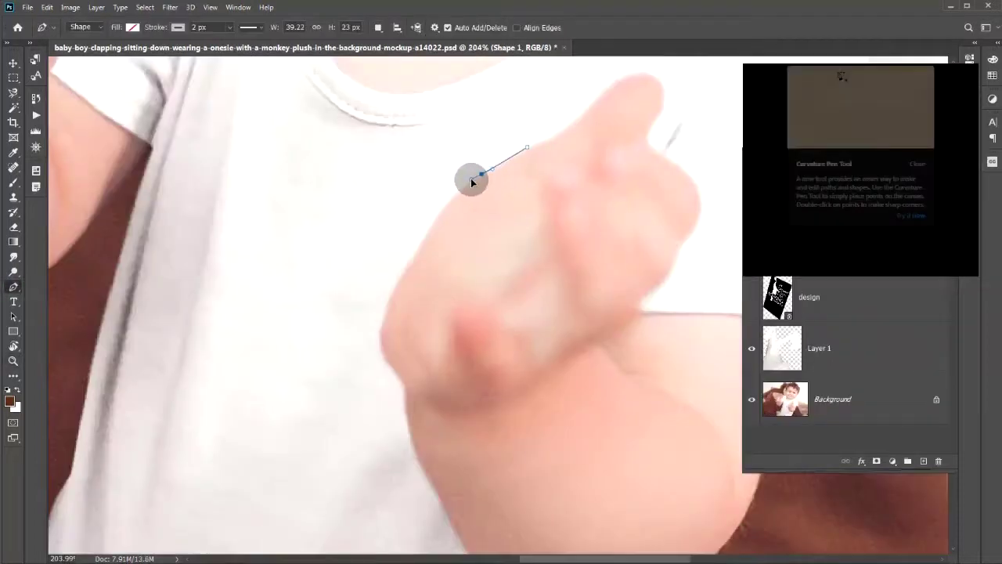
left_click(453, 196)
left_click(431, 228)
left_click(404, 271)
left_click(379, 353)
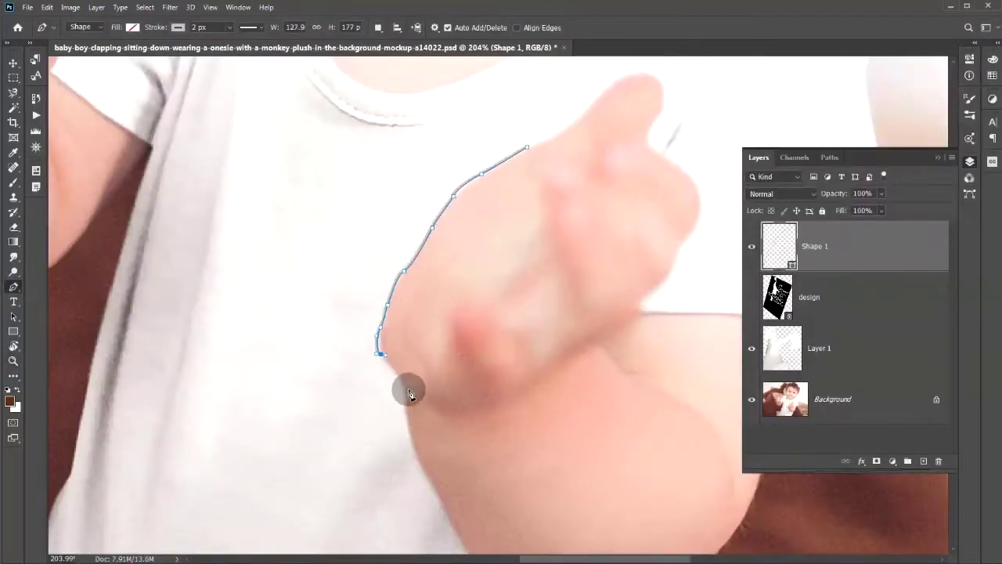
left_click(417, 454)
left_click(433, 481)
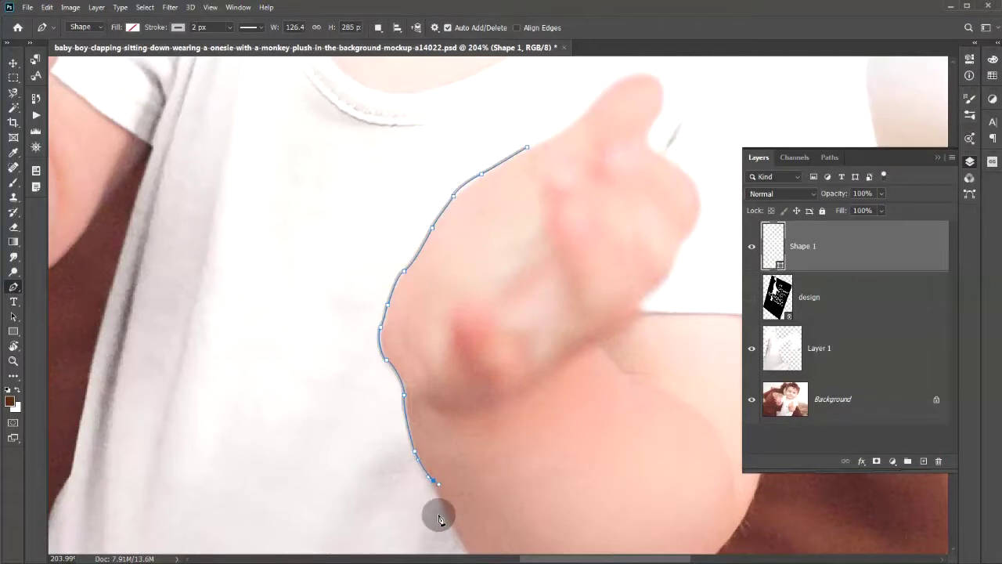
left_click(455, 524)
left_click_drag(458, 530, 475, 426)
left_click(475, 427)
left_click_drag(511, 346, 509, 427)
left_click(517, 81)
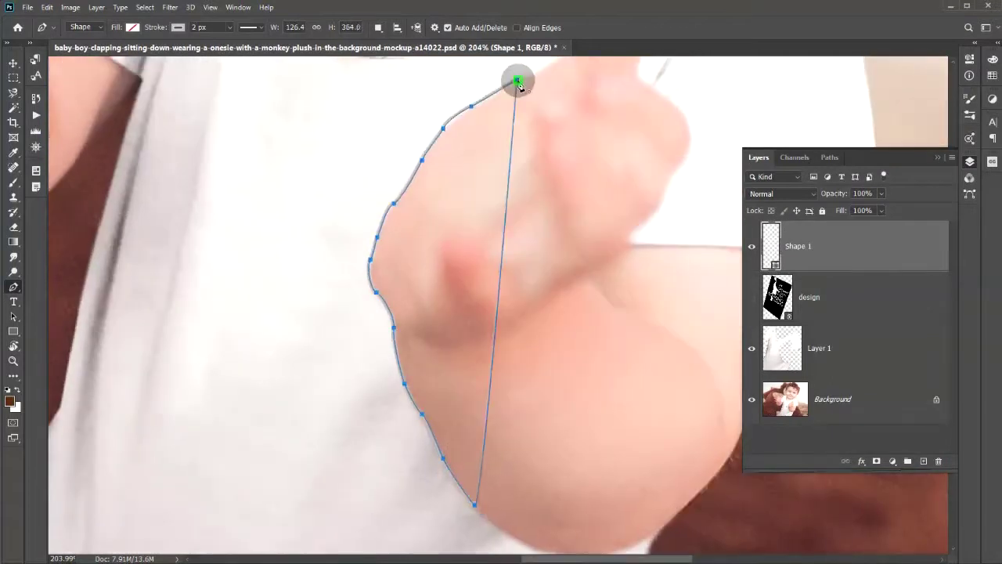
Turn the hand outline into a vector mask on the design layer
key("a")
left_click(506, 206)
key("Delete")
left_click(881, 462)
left_click(881, 462)
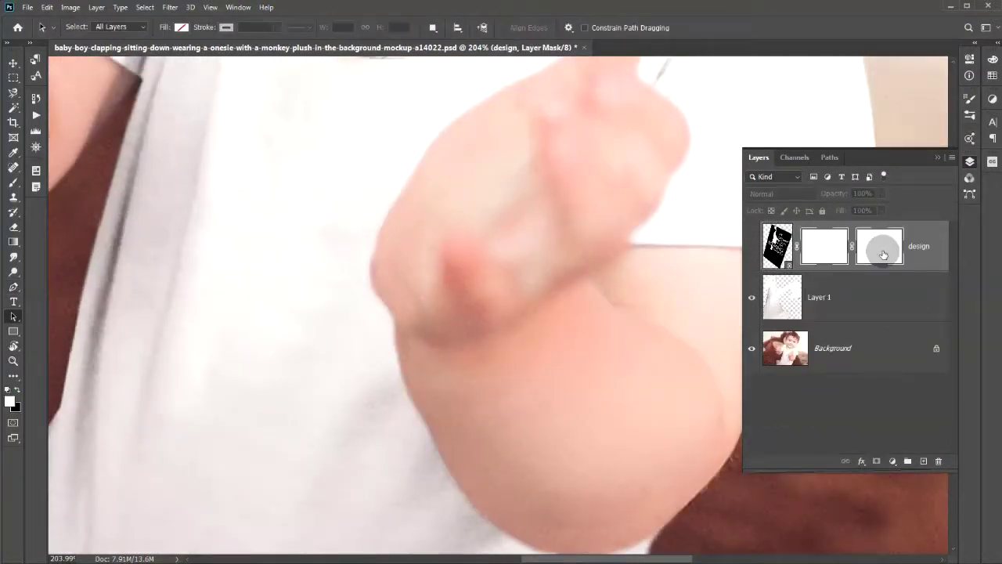
Feather the design's mask edge by 0.4 px and deselect the outline
left_click_drag(593, 260, 593, 243)
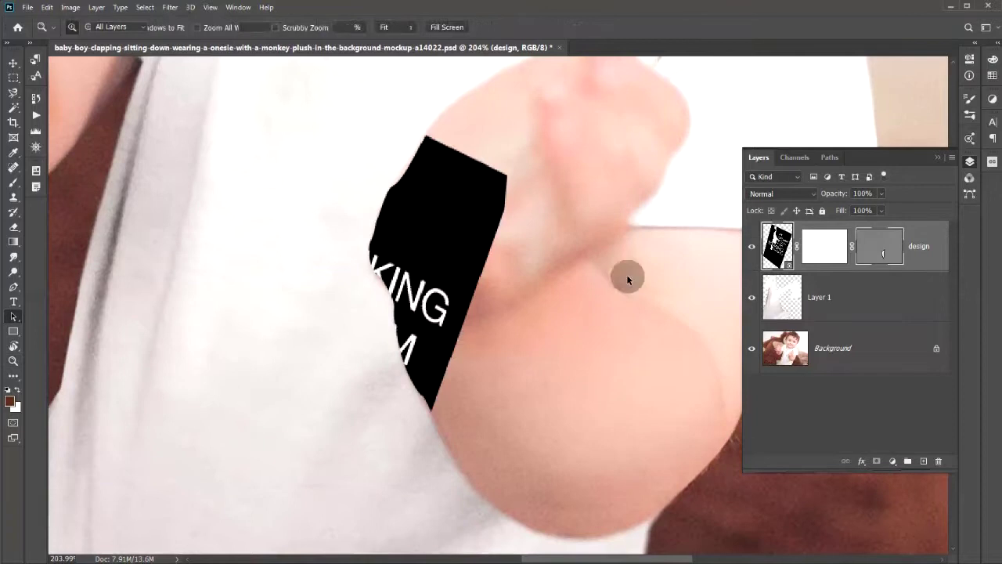
double_click(879, 246)
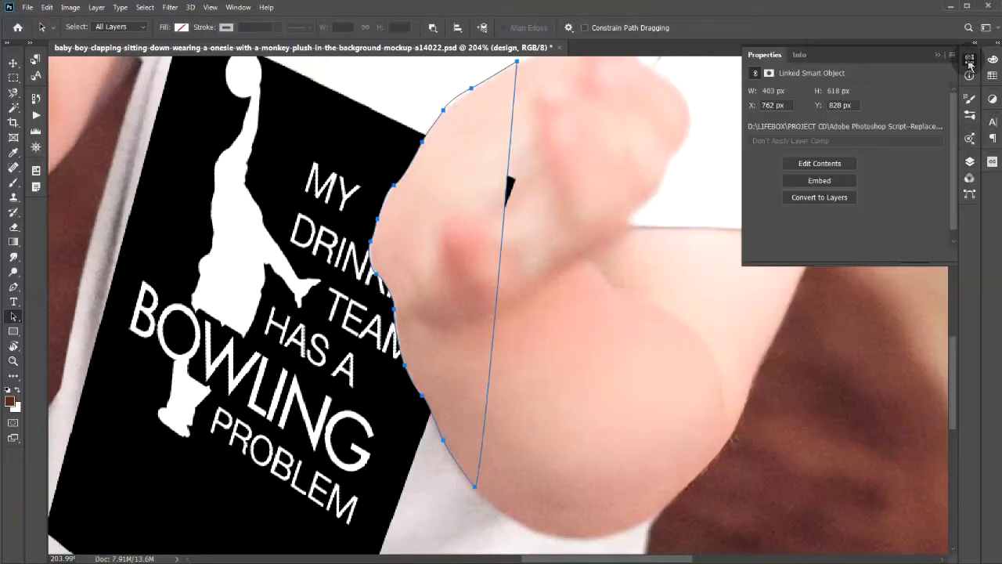
left_click_drag(752, 173, 756, 179)
left_click(496, 298)
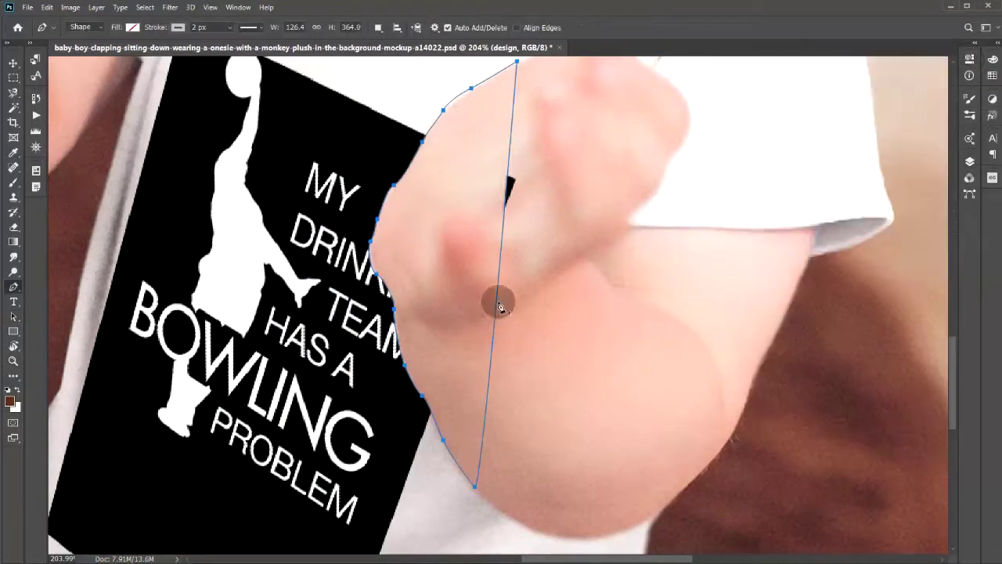
left_click(504, 232)
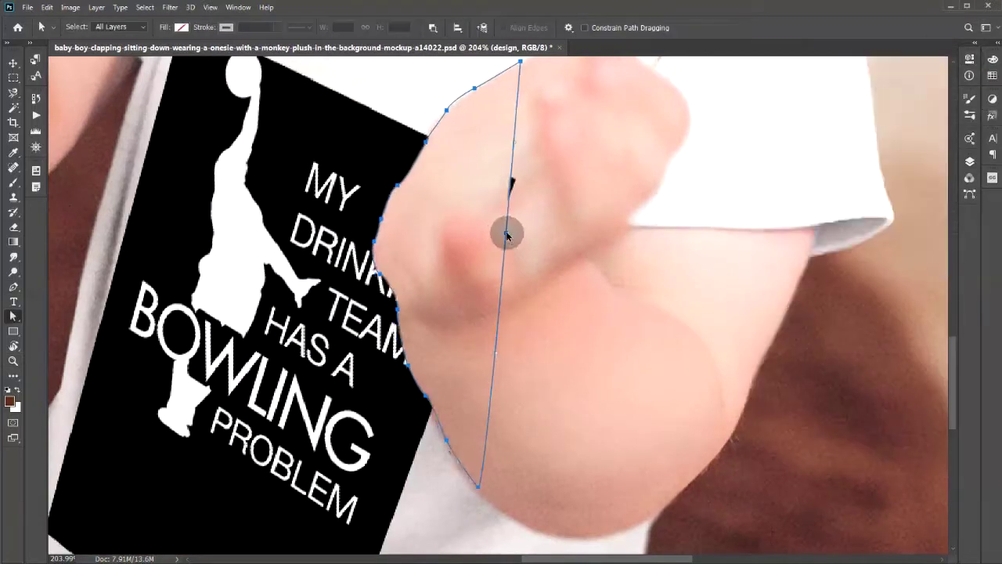
left_click(453, 138)
Restore the Layers panel and zoom out to view the whole baby mockup
left_click(969, 161)
key("z")
key("ctrl+1")
left_click(480, 267, "alt")
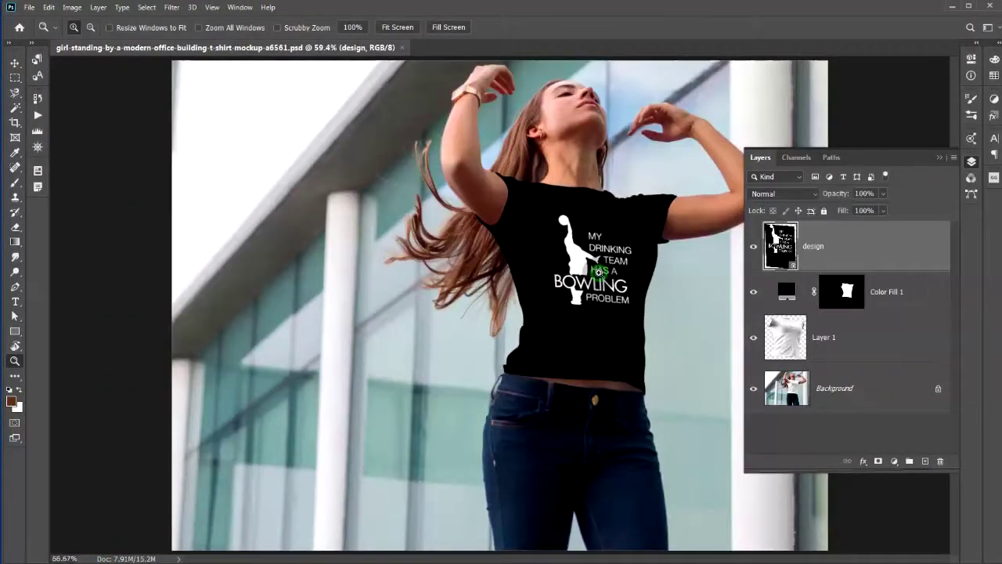
Zoom in on the girl's shirt, show History, and reach File > Export's Smart Layer Replace
left_click(599, 273)
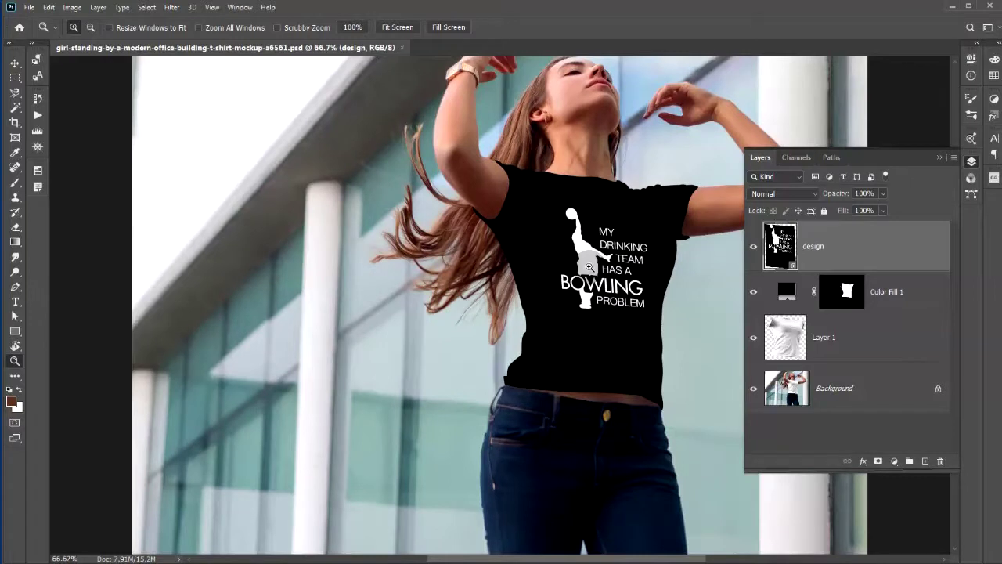
left_click(36, 97)
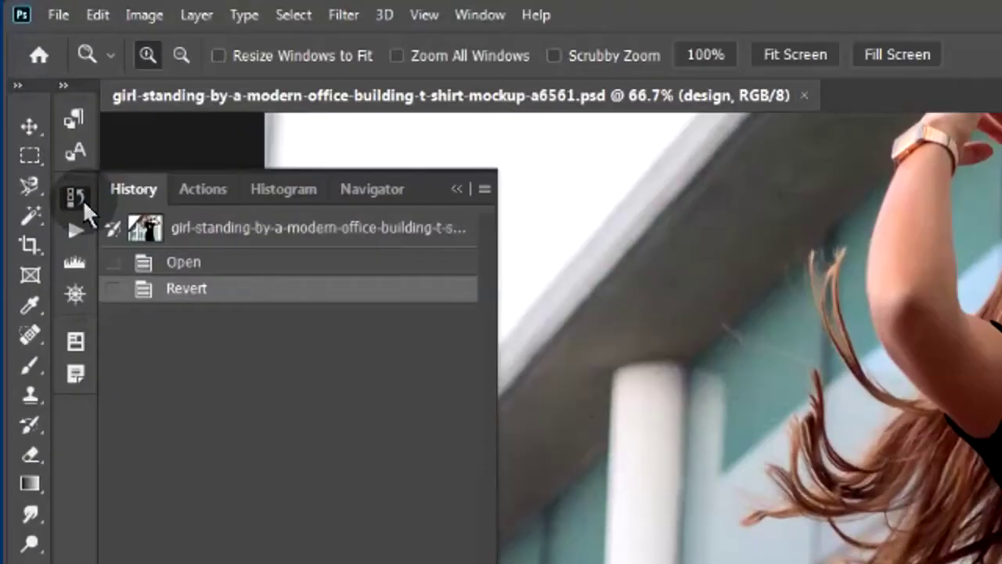
left_click(68, 18)
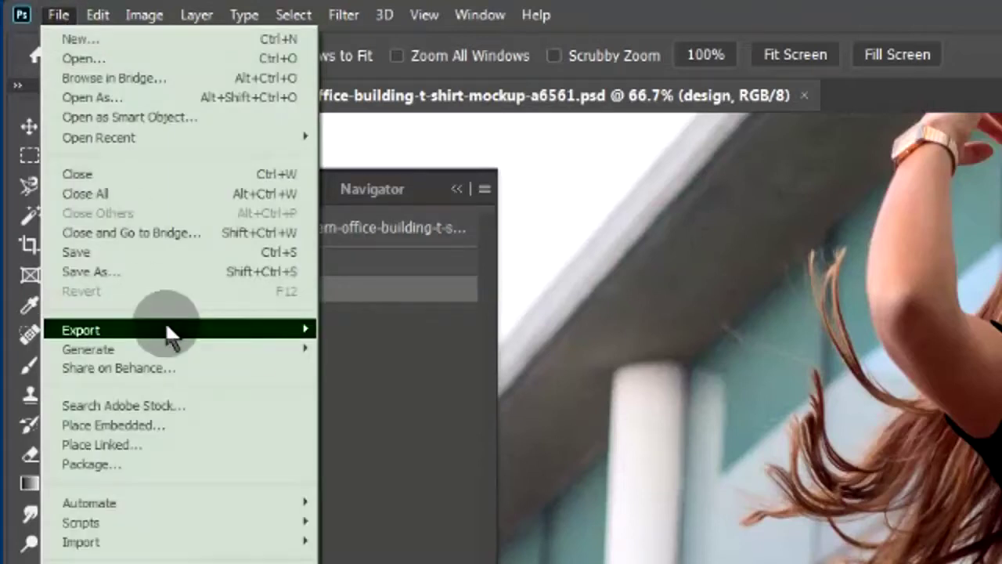
mouse_move(165, 322)
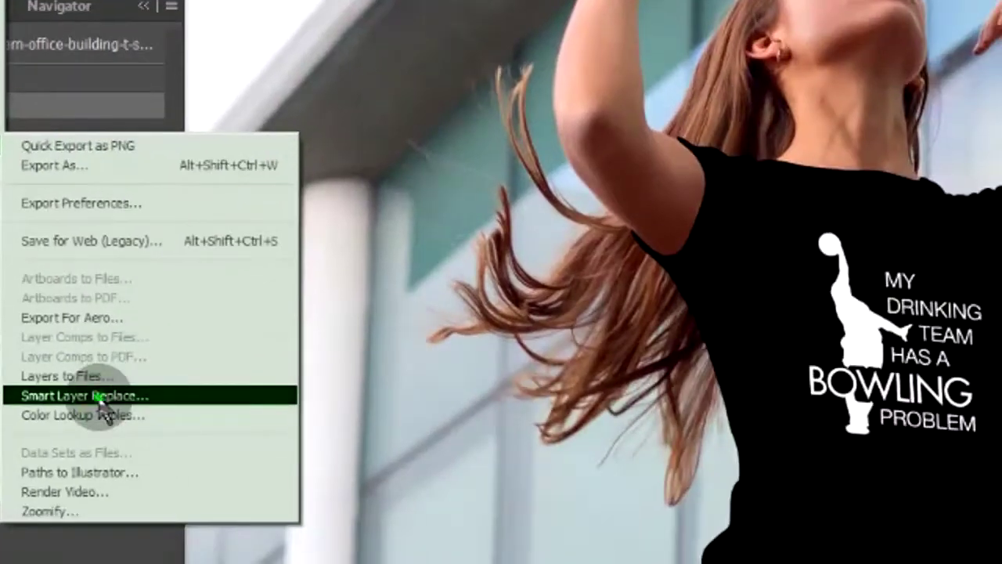
Start Smart Layer Replace and add all 12 logo PNGs as source files
left_click(101, 397)
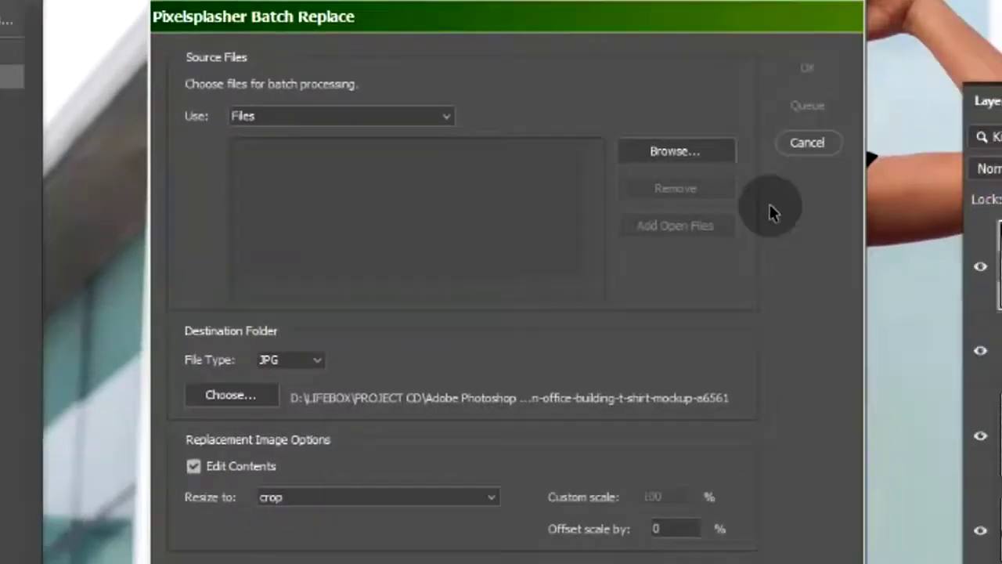
left_click(701, 149)
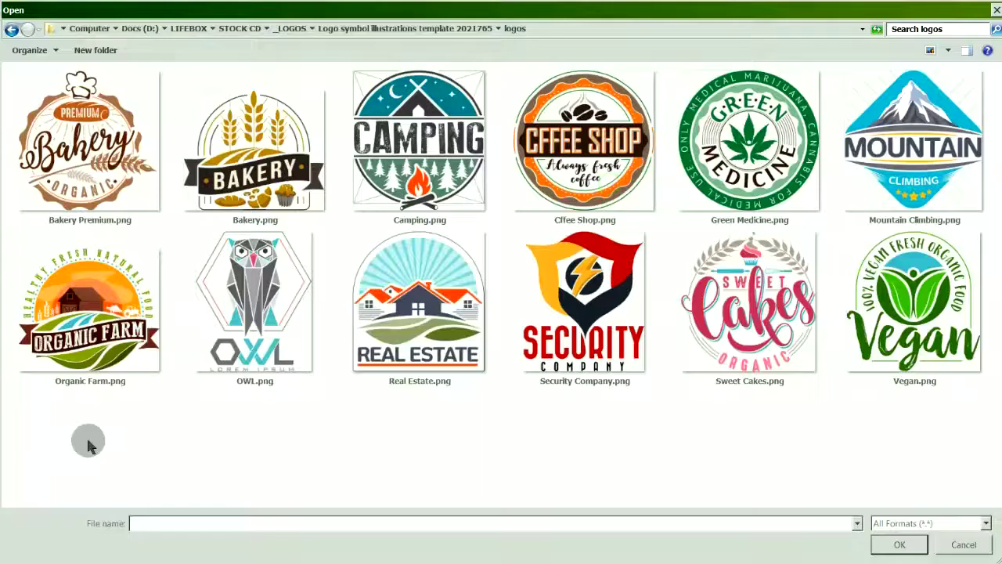
left_click_drag(84, 444, 900, 162)
left_click(917, 548)
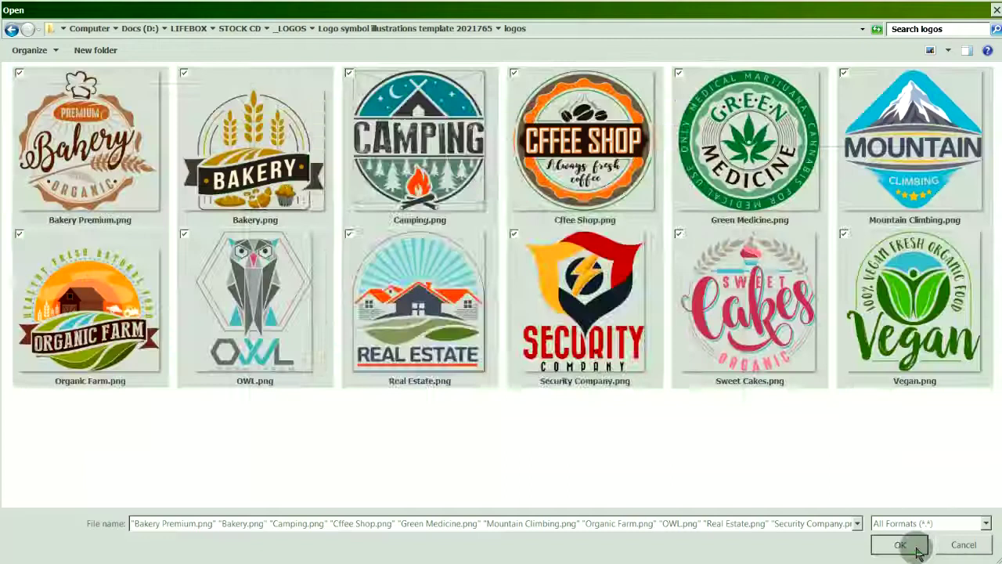
Set the replacement images to resize to fit
scroll(547, 227, "down", 1)
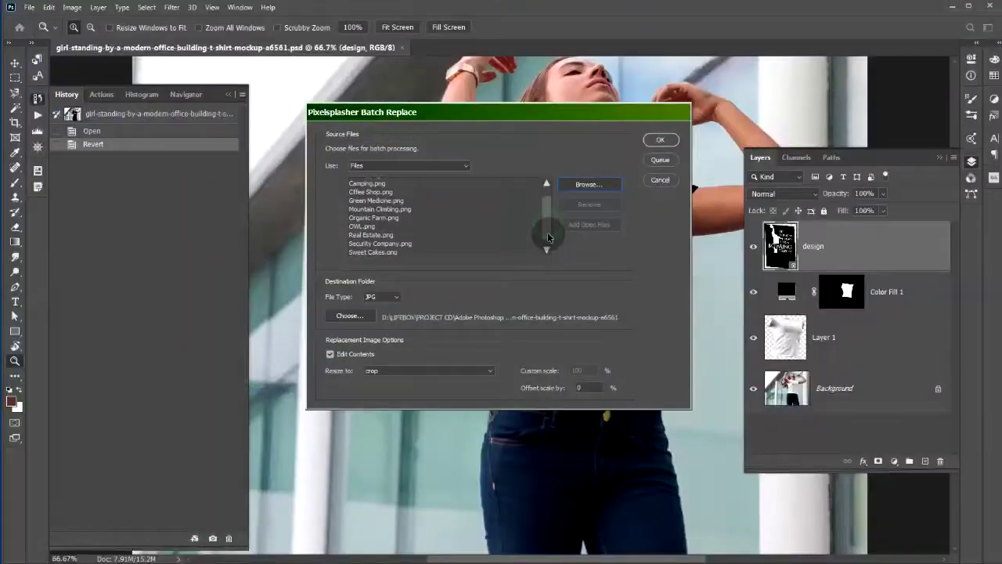
left_click(486, 372)
left_click(471, 387)
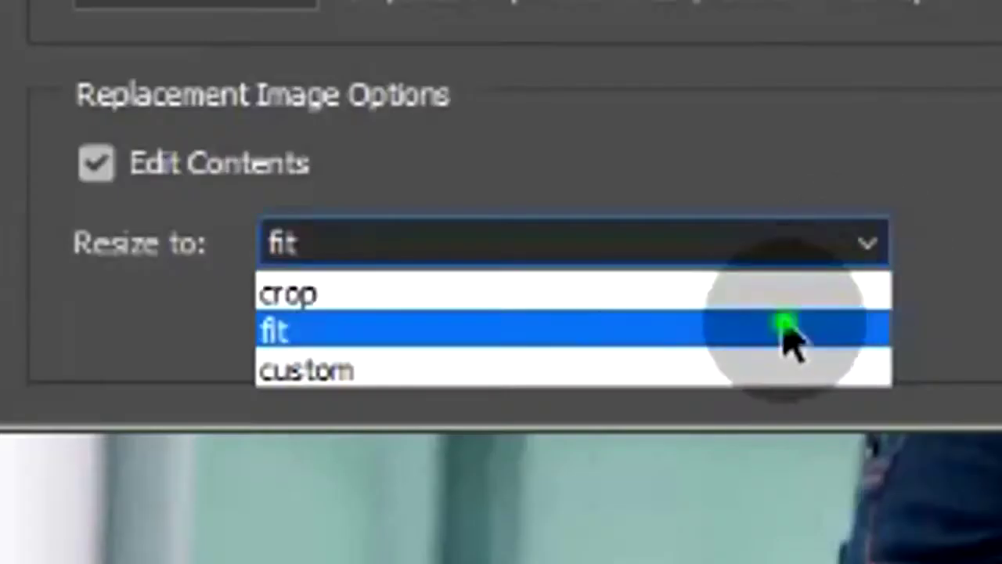
left_click(785, 327)
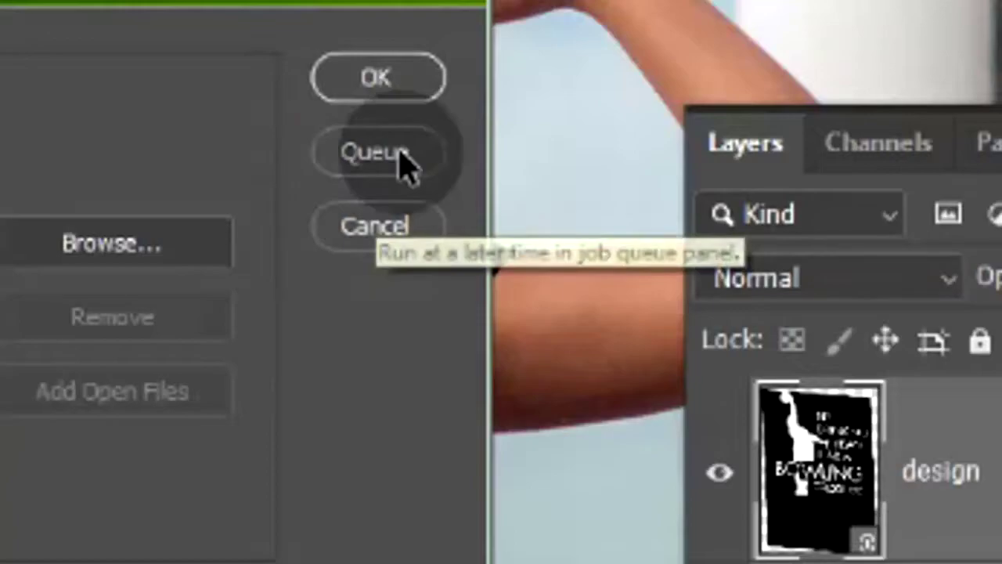
Queue the logo job, add the seven mockup PSDs as Targets, and run the batch
left_click(404, 161)
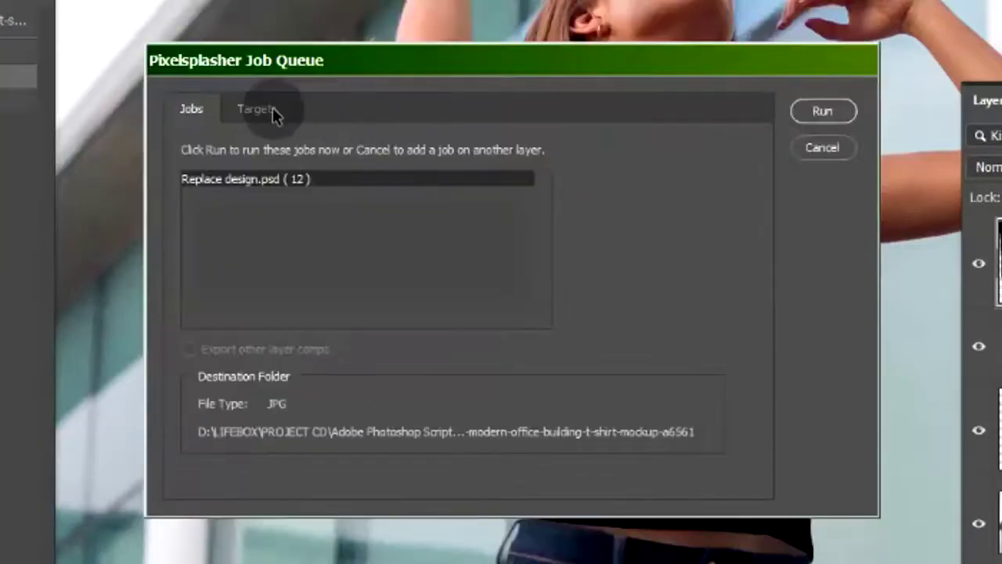
left_click(266, 110)
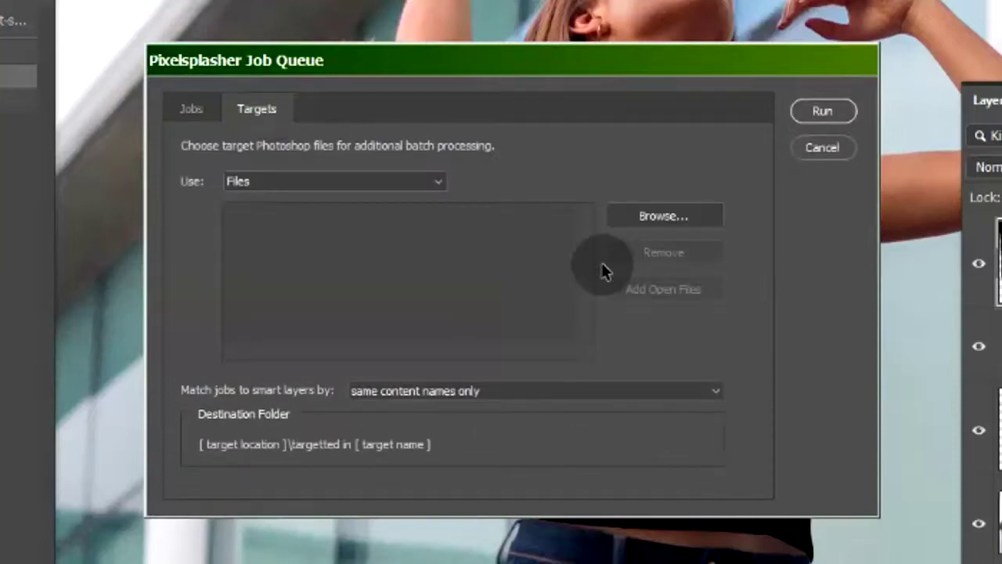
left_click(647, 222)
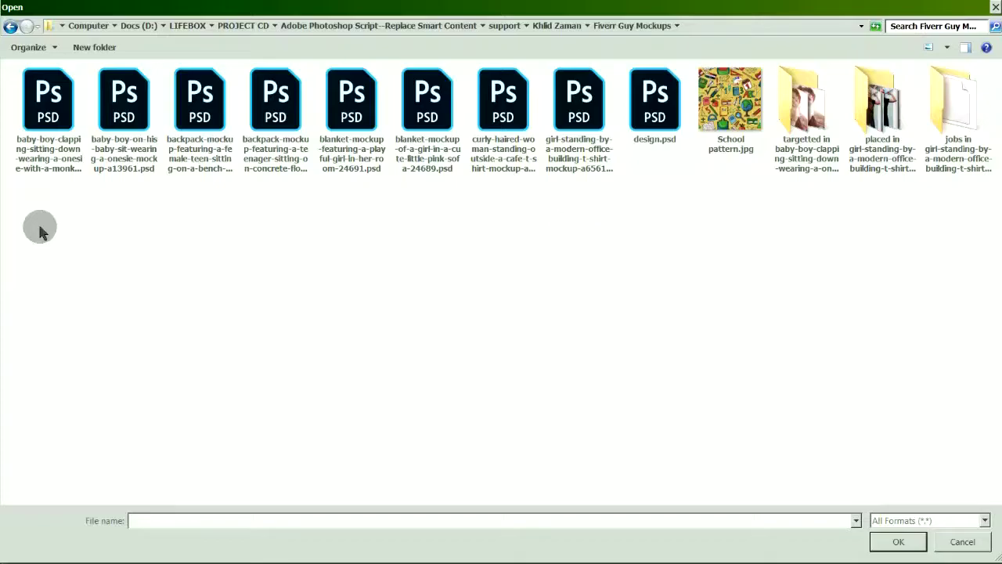
left_click_drag(38, 227, 542, 67)
left_click(901, 545)
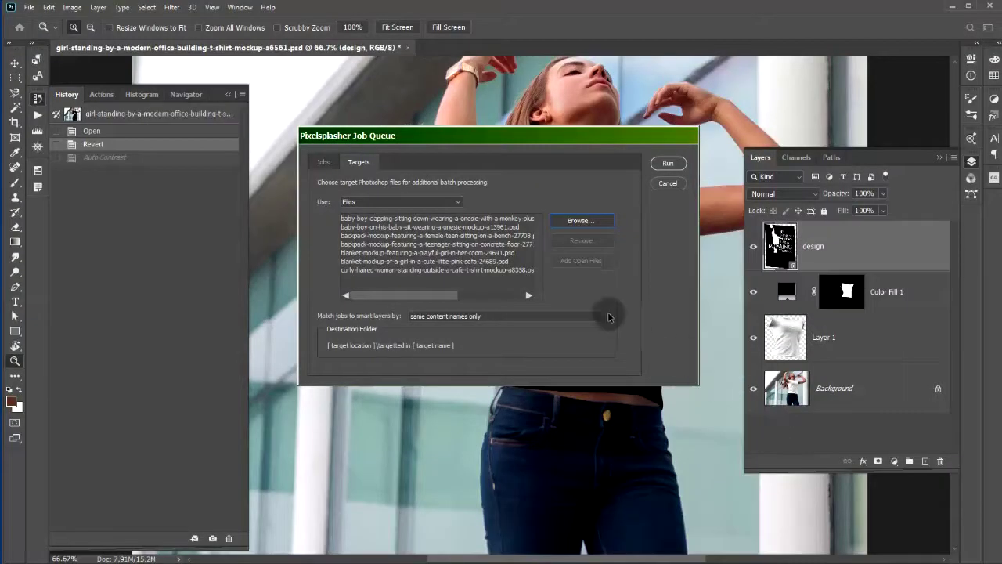
left_click(664, 164)
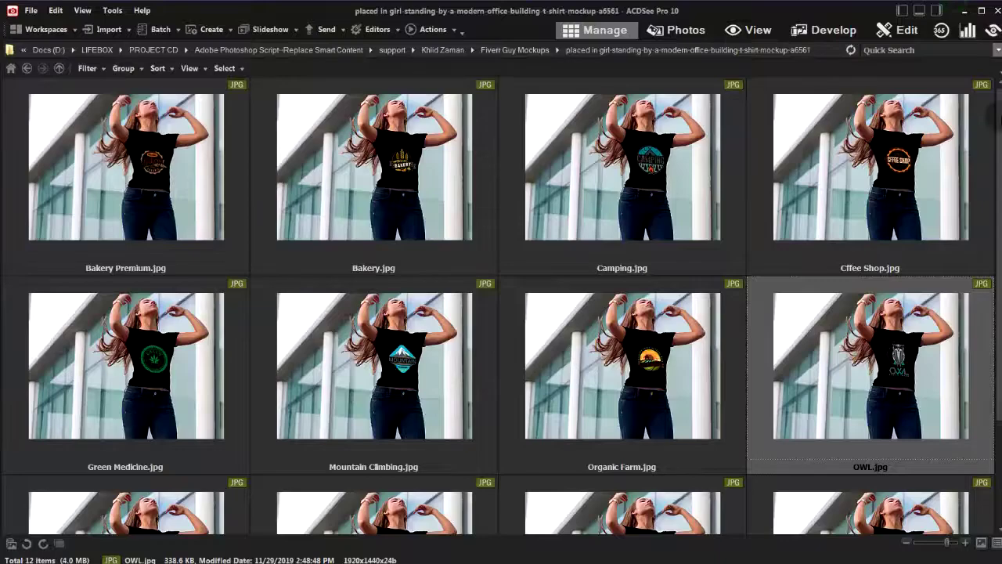
Scroll down through the exported T-shirt mockup JPGs in ACDSee, each showing one of the 12 logos
scroll(501, 305, "down", 2)
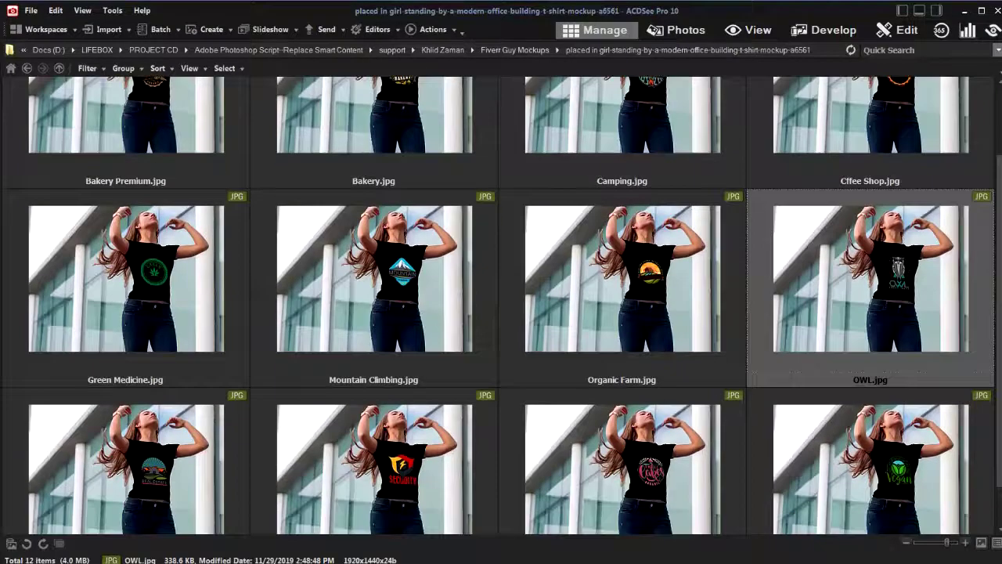